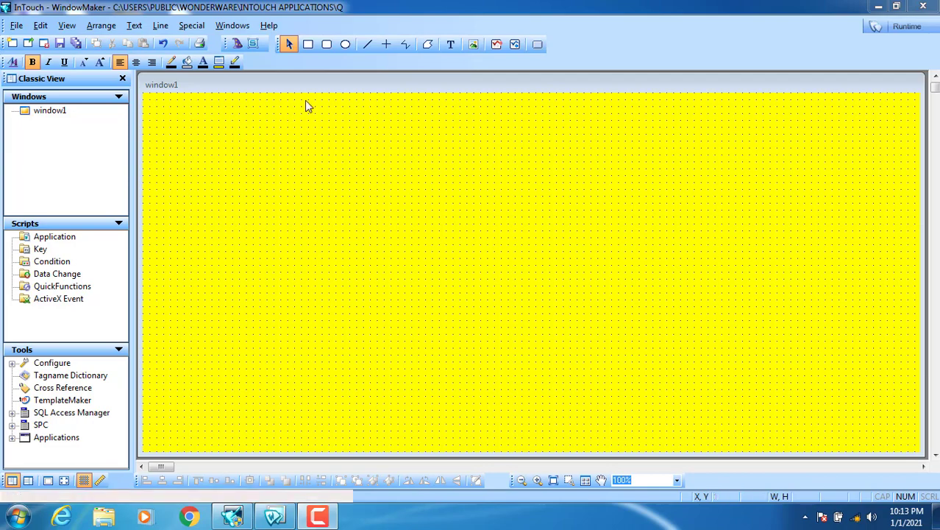
# - Create a new Excel worksheet on the Windows desktop and name it REPORT.xlsx
pyautogui.click(878, 9)
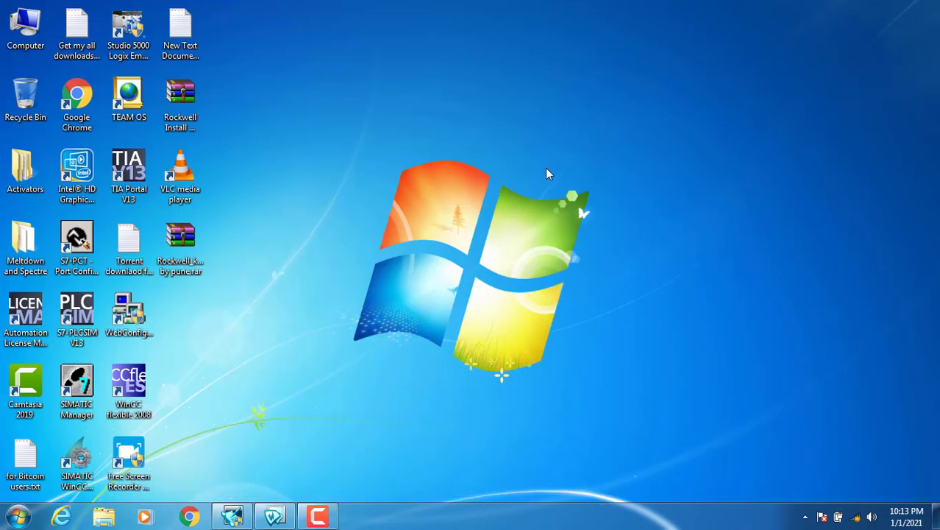
pyautogui.rightClick(351, 174)
pyautogui.moveTo(416, 306)
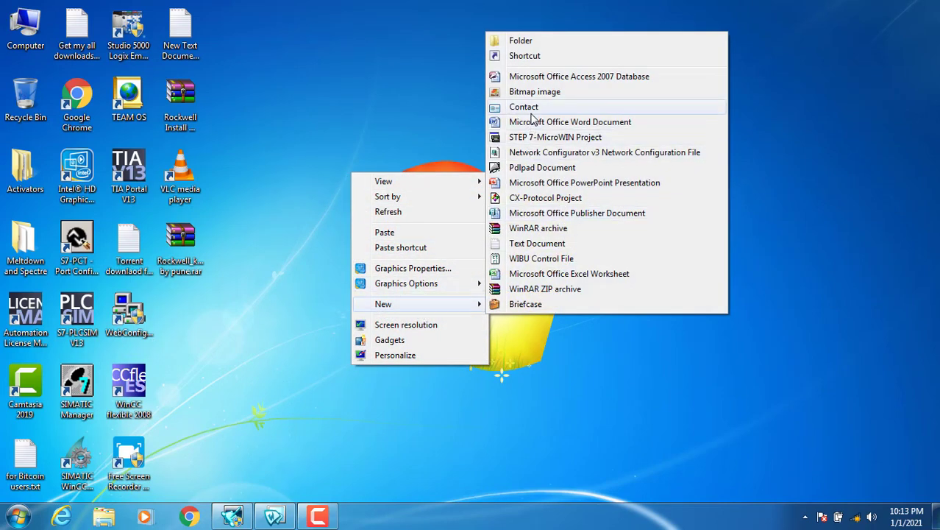
pyautogui.click(563, 274)
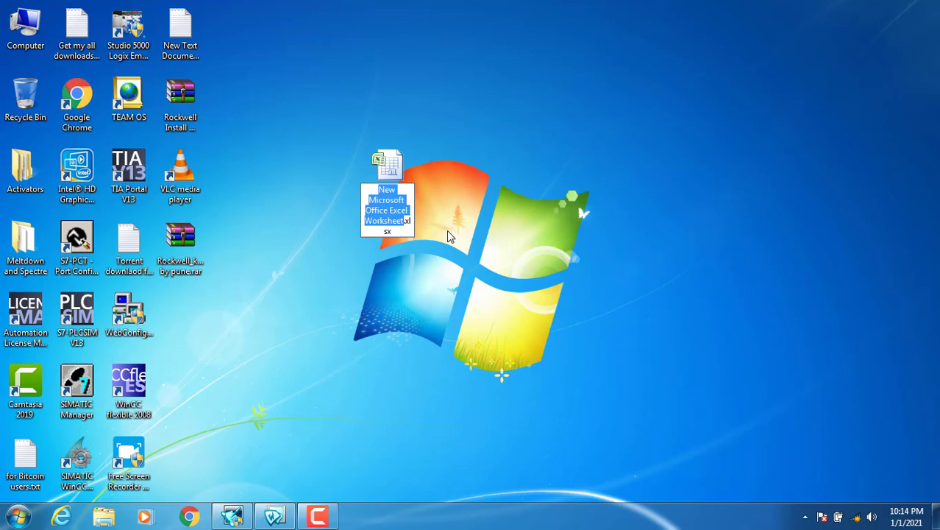
pyautogui.write('PL')
pyautogui.press('BackSpace')
pyautogui.press('BackSpace')
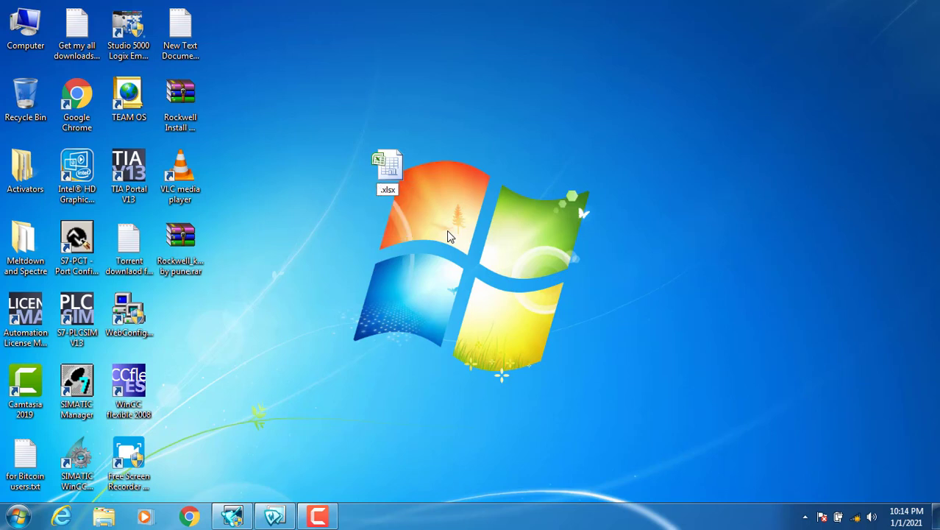
pyautogui.write('REPORT')
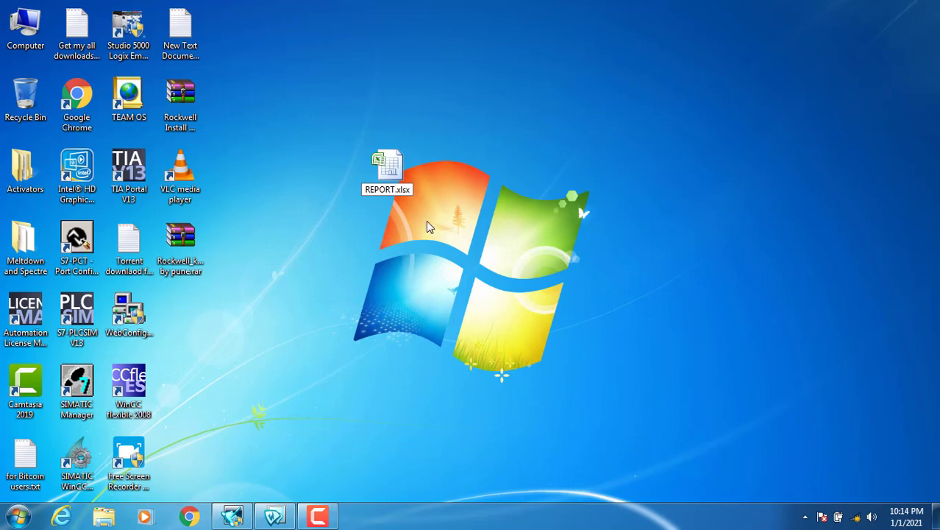
pyautogui.press('Return')
# - Open REPORT.xlsx in Excel, leave it running minimized and switch back to InTouch WindowMaker
pyautogui.doubleClick(383, 185)
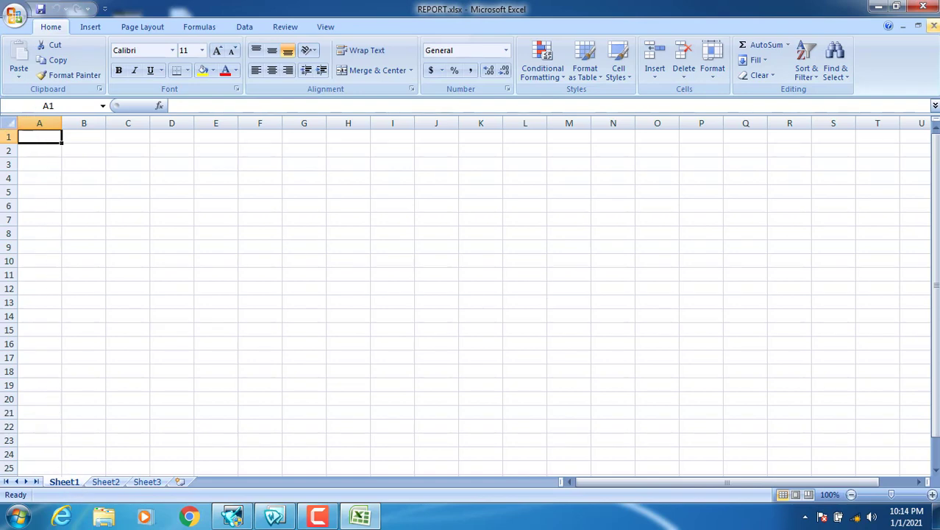
pyautogui.click(878, 6)
pyautogui.rightClick(541, 75)
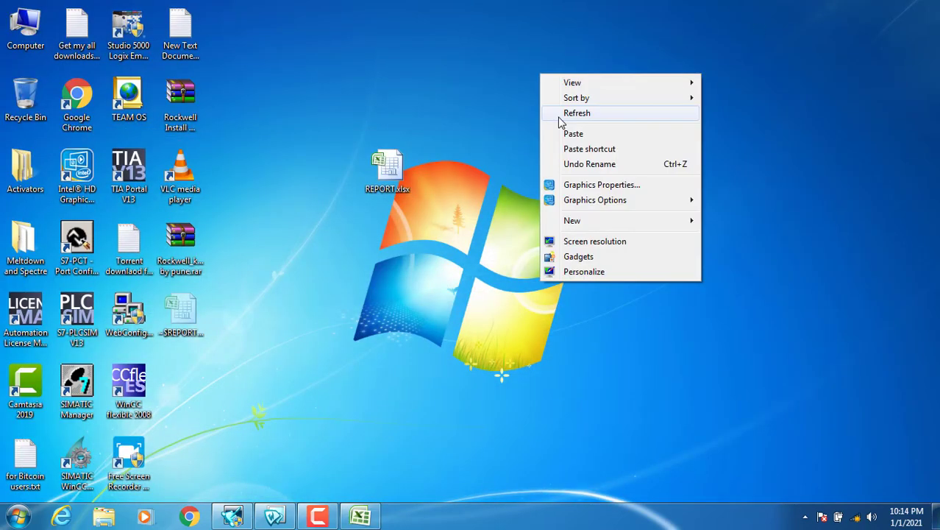
pyautogui.click(577, 112)
pyautogui.click(233, 516)
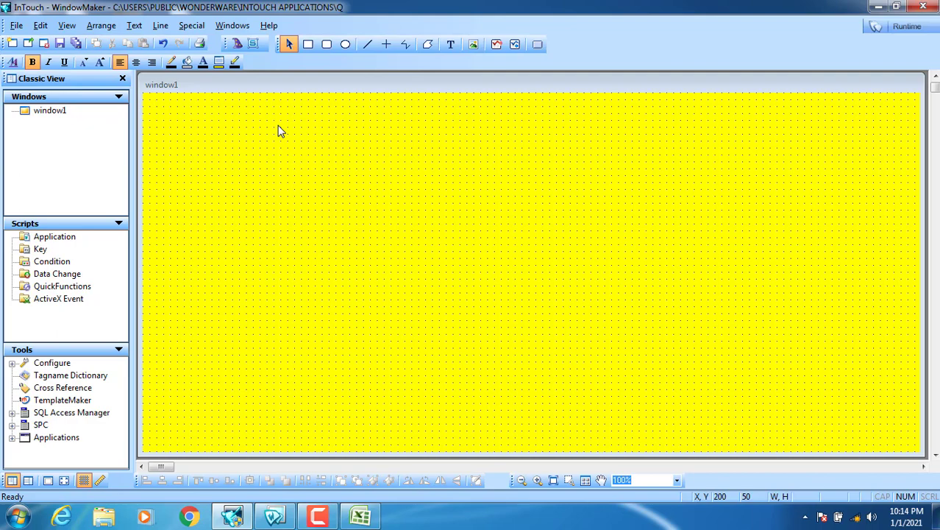
# - Insert the first Sliders wizard, about 120 by 207 pixels, near the upper-left corner of window1
pyautogui.click(238, 47)
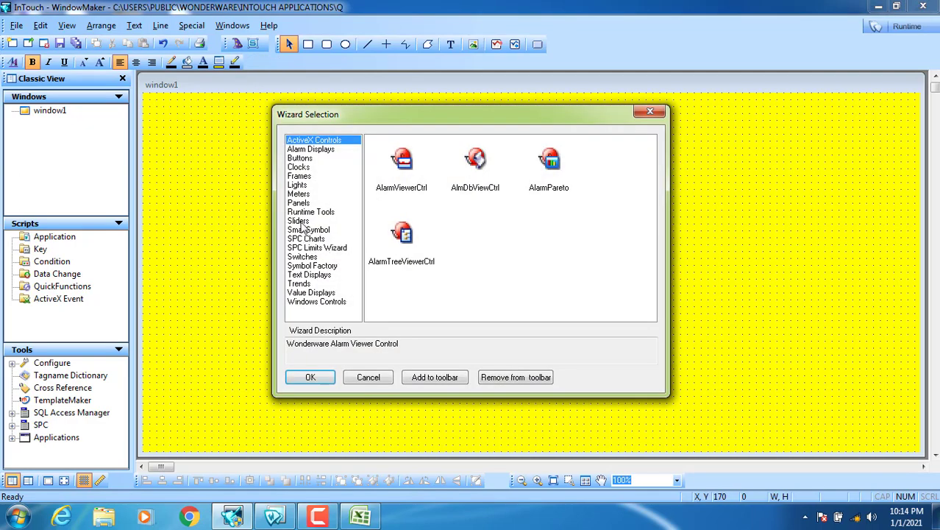
pyautogui.click(325, 220)
pyautogui.doubleClick(403, 159)
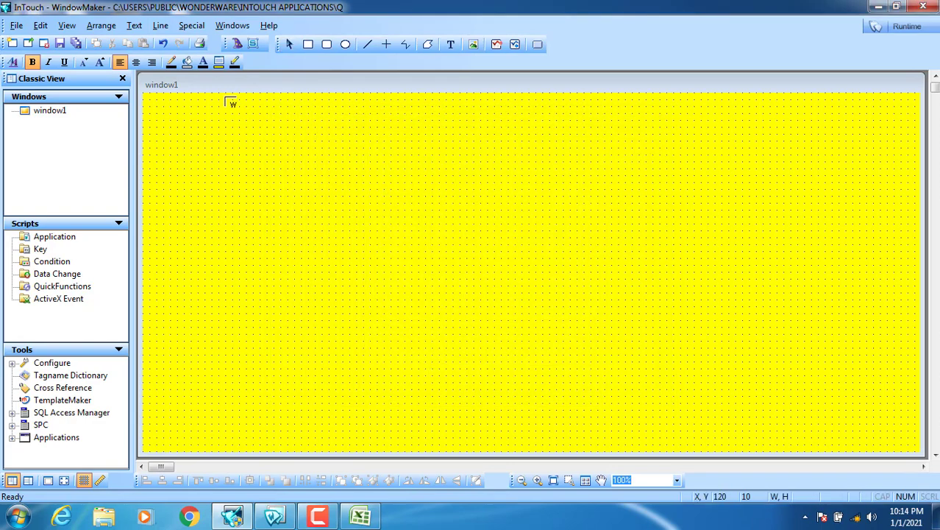
pyautogui.moveTo(222, 96); pyautogui.dragTo(307, 247)
pyautogui.moveTo(274, 197); pyautogui.dragTo(239, 199)
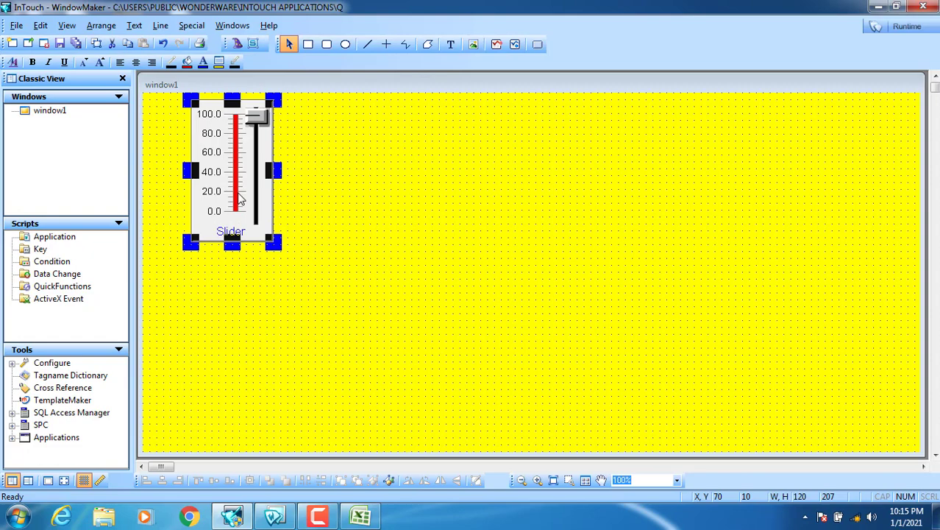
pyautogui.click(369, 180)
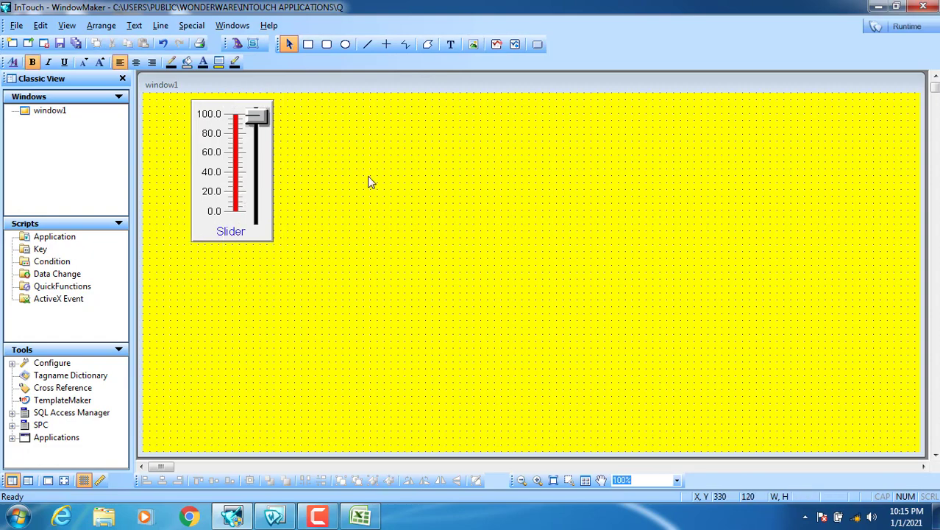
pyautogui.click(451, 45)
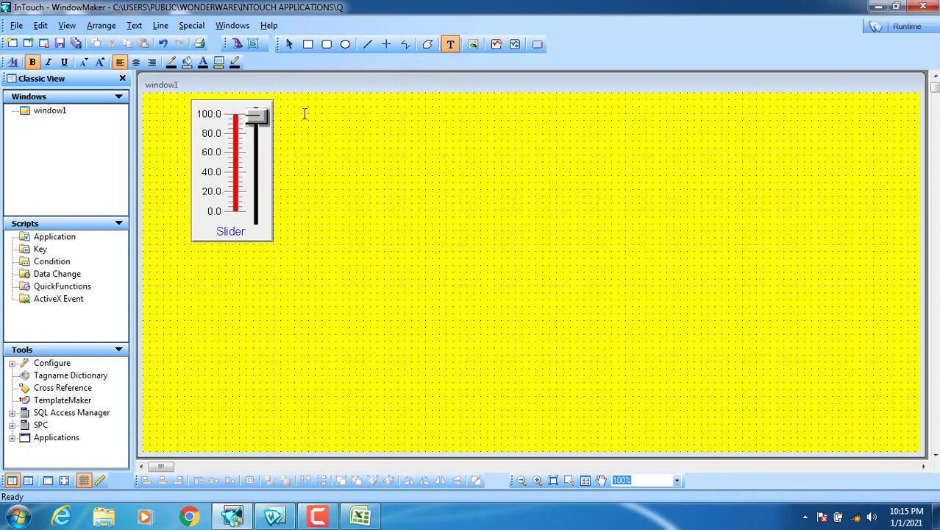
pyautogui.write('#')
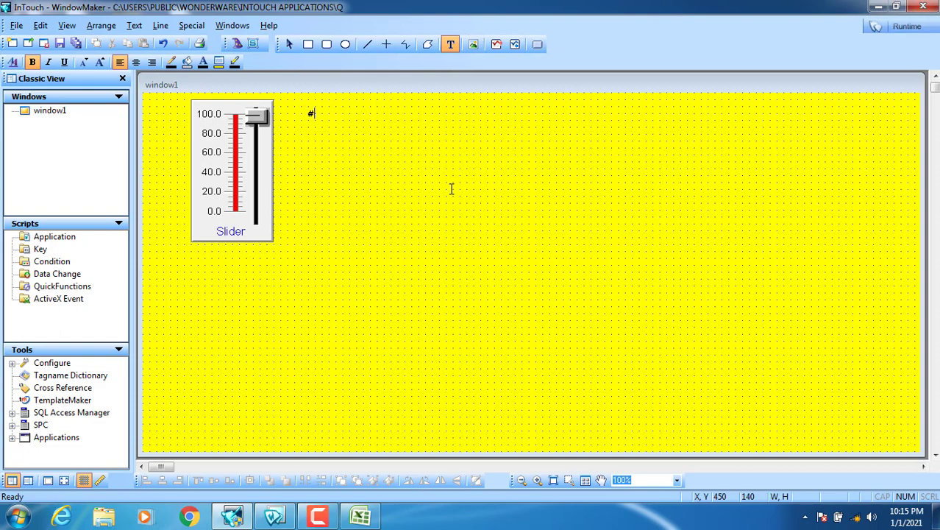
pyautogui.click(375, 151)
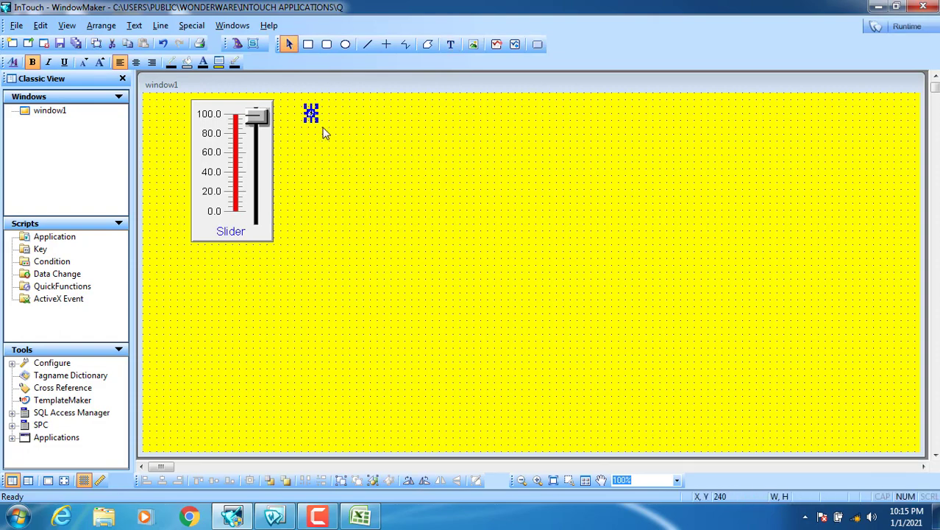
pyautogui.press('Delete')
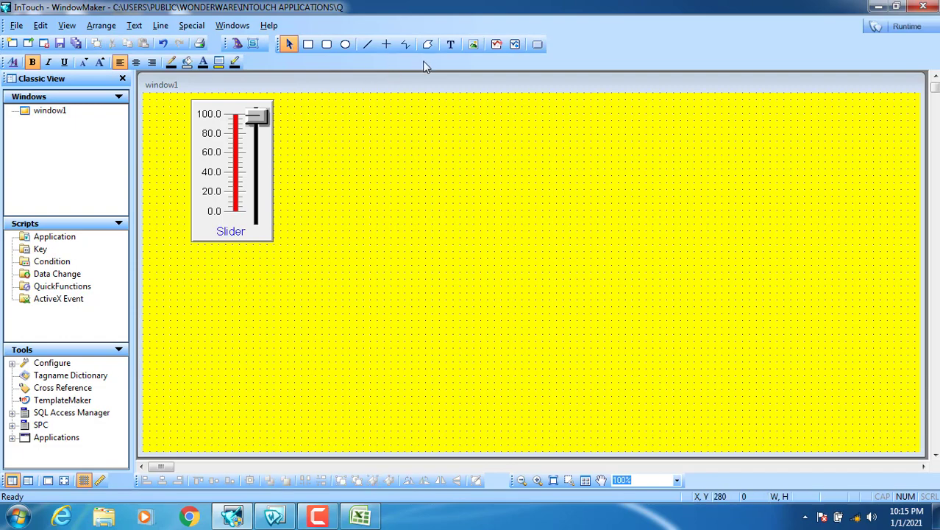
# - Add the text #.#### beside the slider and enlarge it to about 440 by 178 pixels
pyautogui.click(450, 44)
pyautogui.click(301, 112)
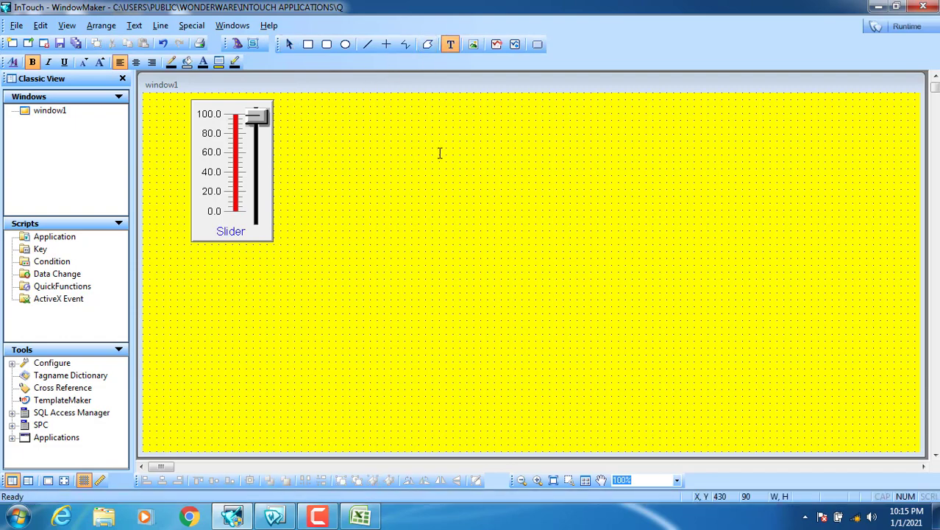
pyautogui.write('#.####')
pyautogui.press('Escape')
pyautogui.moveTo(335, 121); pyautogui.dragTo(604, 230)
pyautogui.moveTo(497, 186)
pyautogui.mouseDown()
pyautogui.moveTo(505, 177)
pyautogui.moveTo(505, 187)
pyautogui.mouseUp()
pyautogui.press('Escape')
pyautogui.click(498, 186)
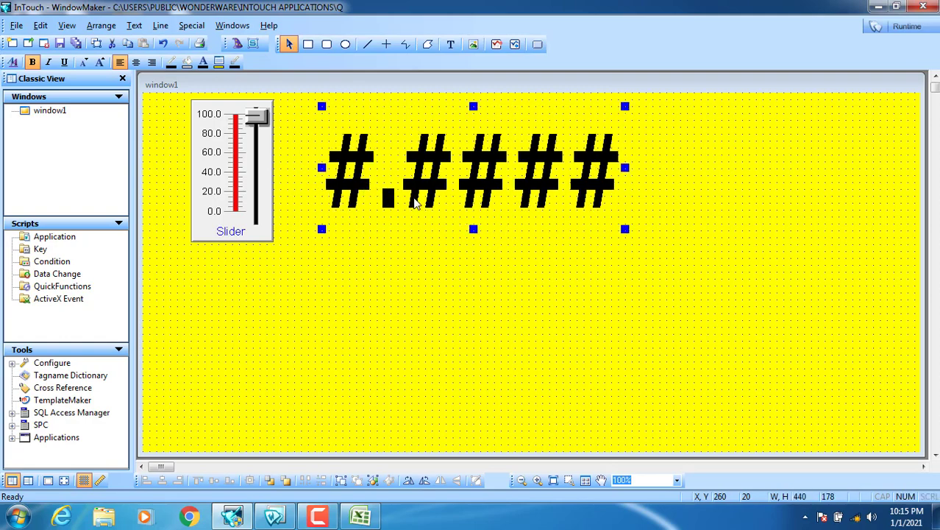
# - Assign the tagname analog to the slider and agree to define it as a new tag
pyautogui.doubleClick(235, 185)
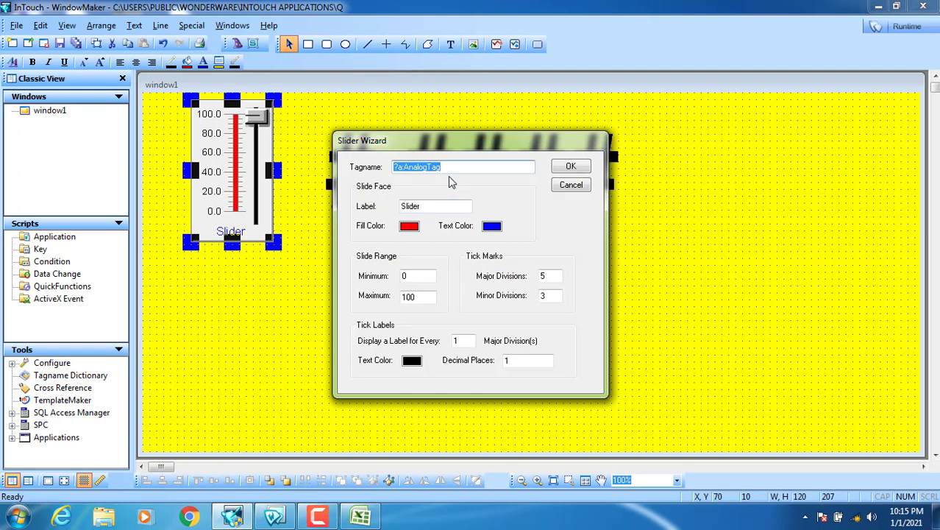
pyautogui.write('analog')
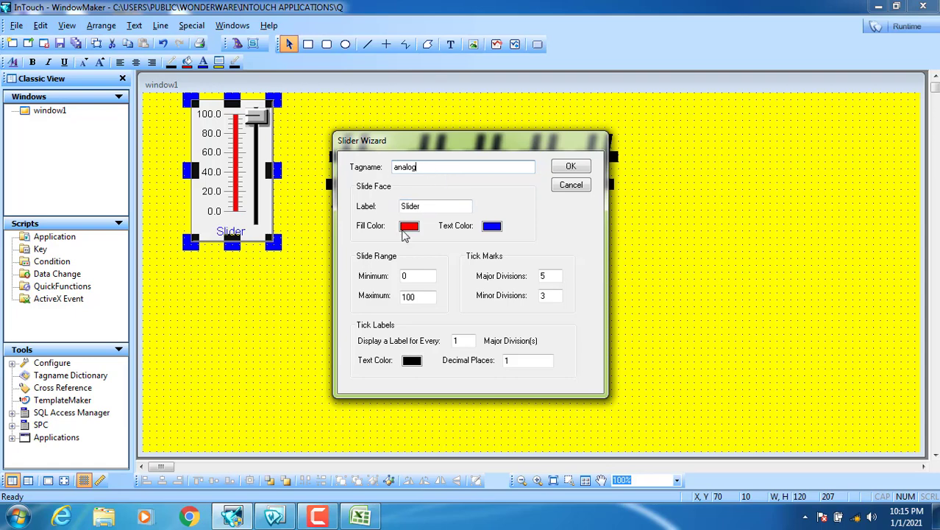
pyautogui.click(577, 171)
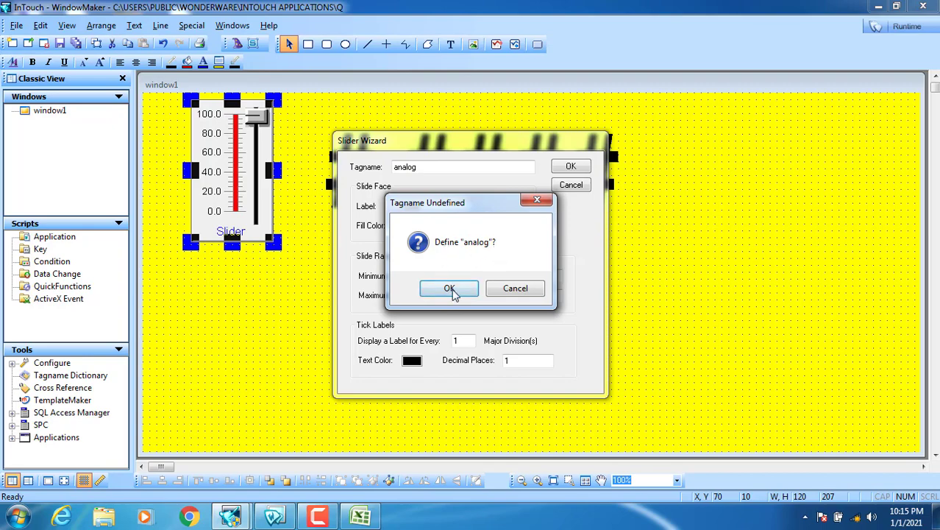
pyautogui.click(450, 288)
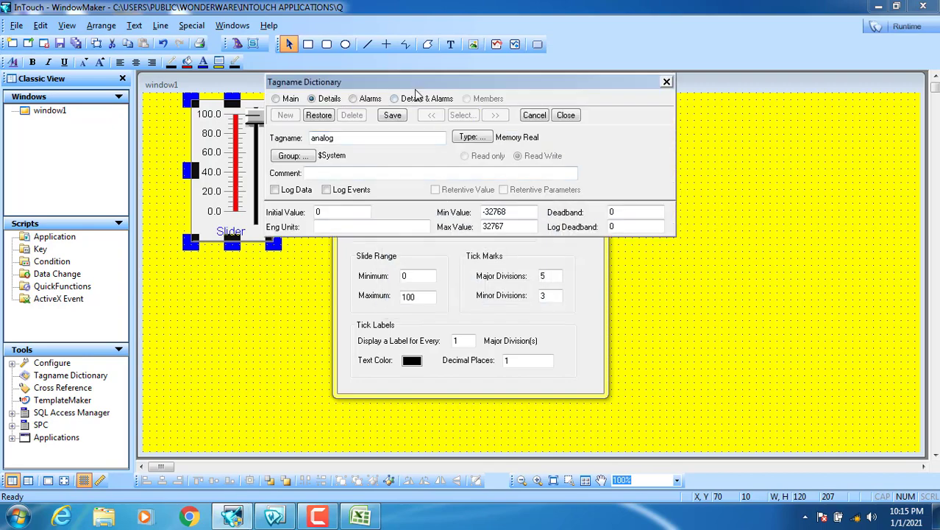
# - Change the analog tag's type to I/O Real in the Tagname Dictionary
pyautogui.moveTo(416, 94); pyautogui.dragTo(469, 79)
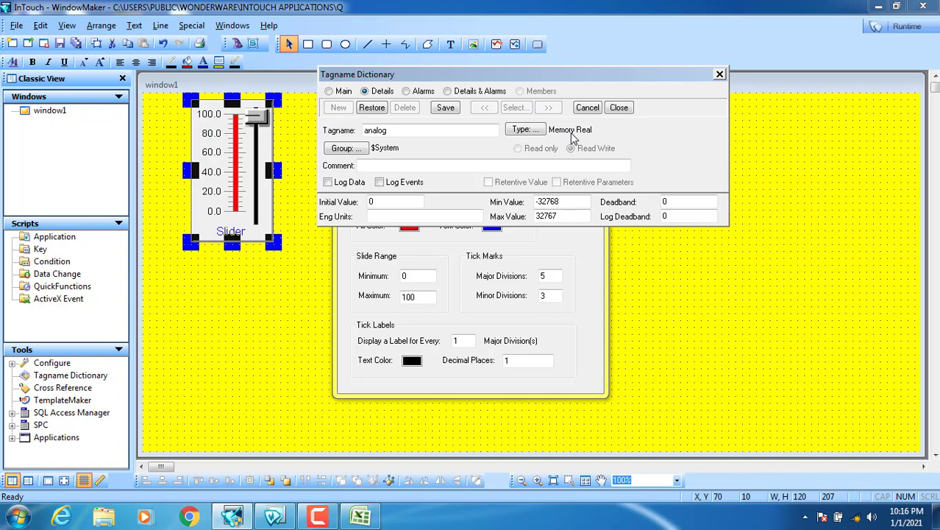
pyautogui.click(525, 129)
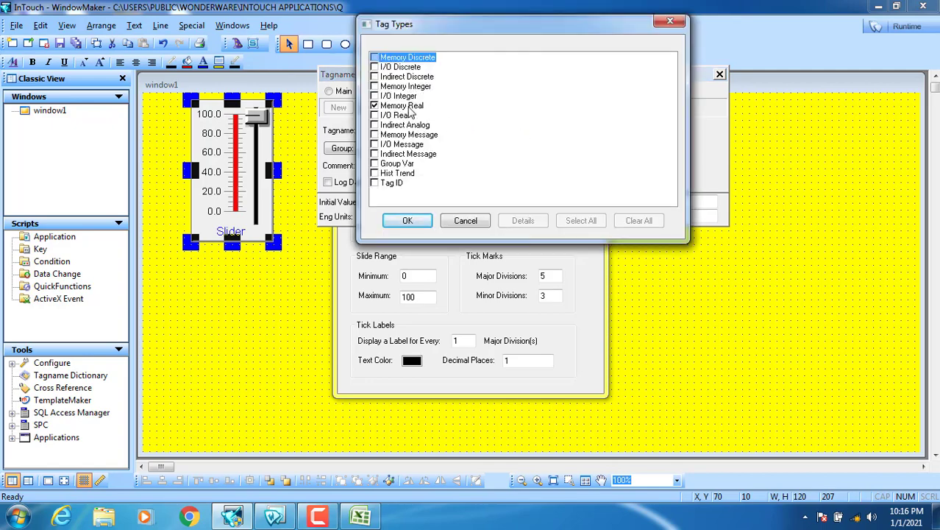
pyautogui.click(374, 115)
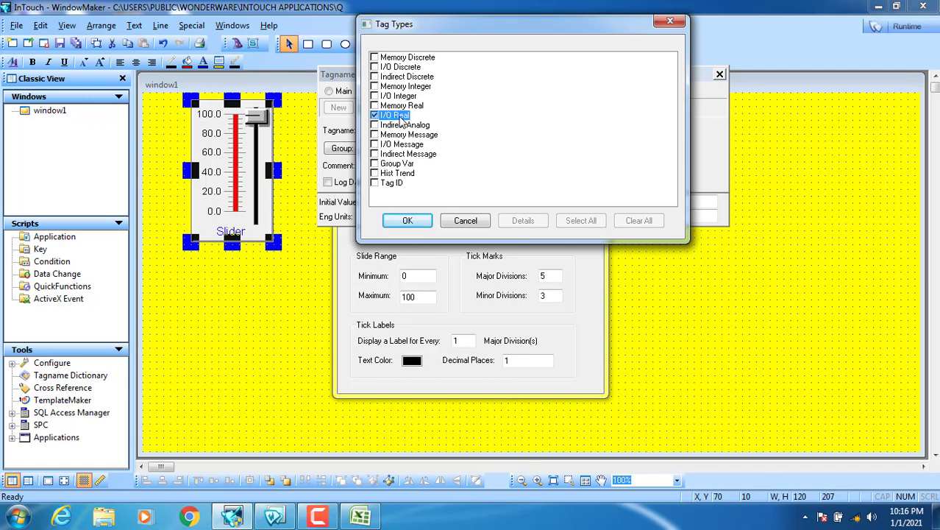
pyautogui.click(407, 221)
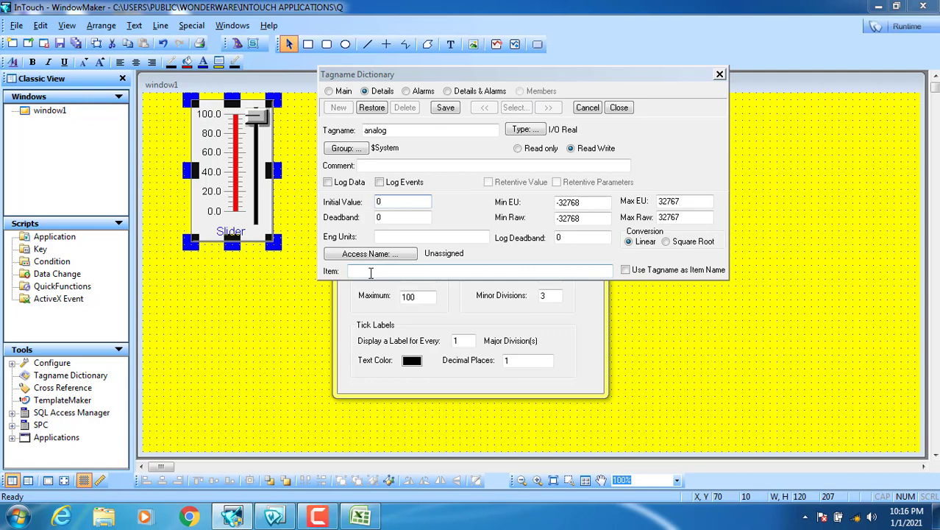
# - Start a new access name acc1 for the tag, with the node name blank and excel as application name
pyautogui.click(370, 253)
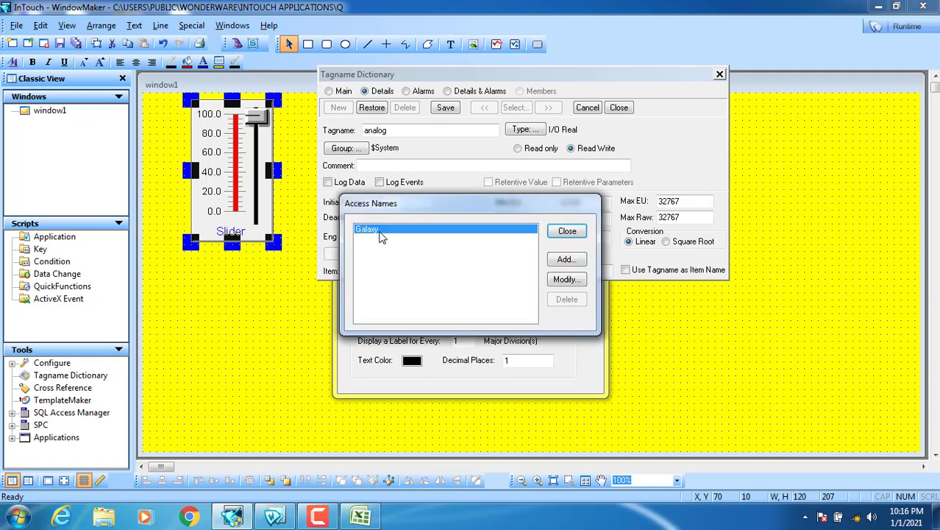
pyautogui.moveTo(382, 204); pyautogui.dragTo(381, 115)
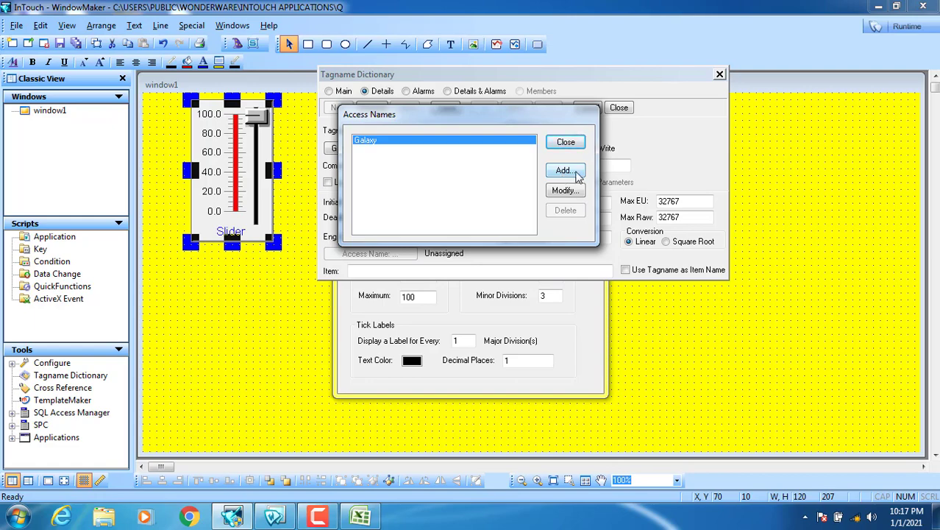
pyautogui.click(564, 171)
pyautogui.moveTo(421, 158); pyautogui.dragTo(446, 212)
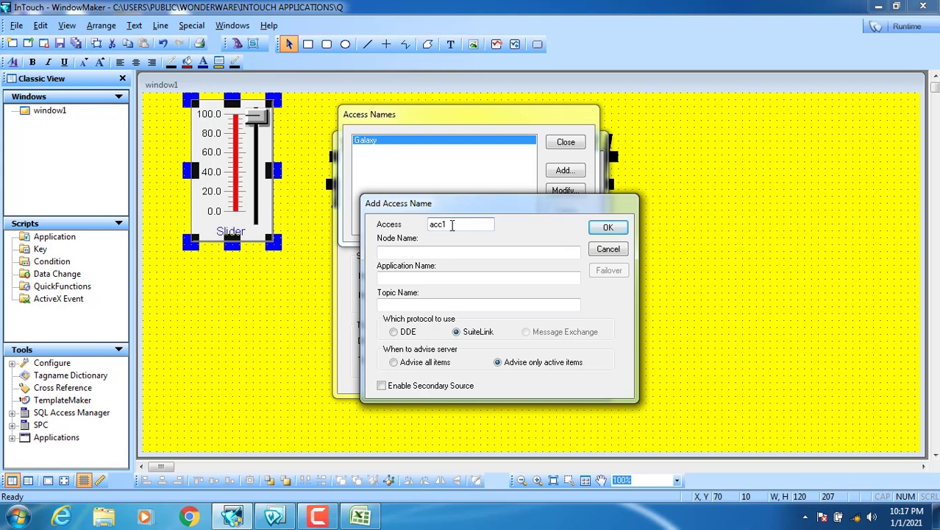
pyautogui.click(445, 252)
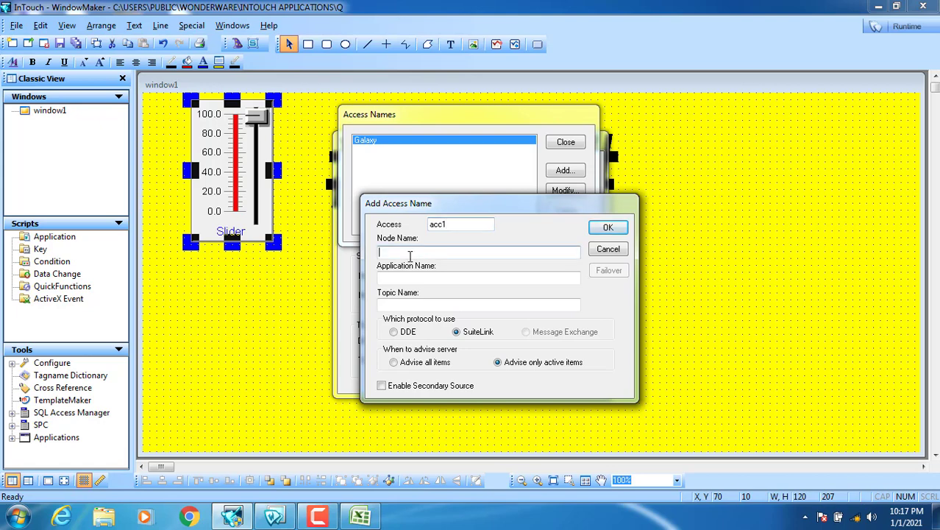
pyautogui.click(388, 277)
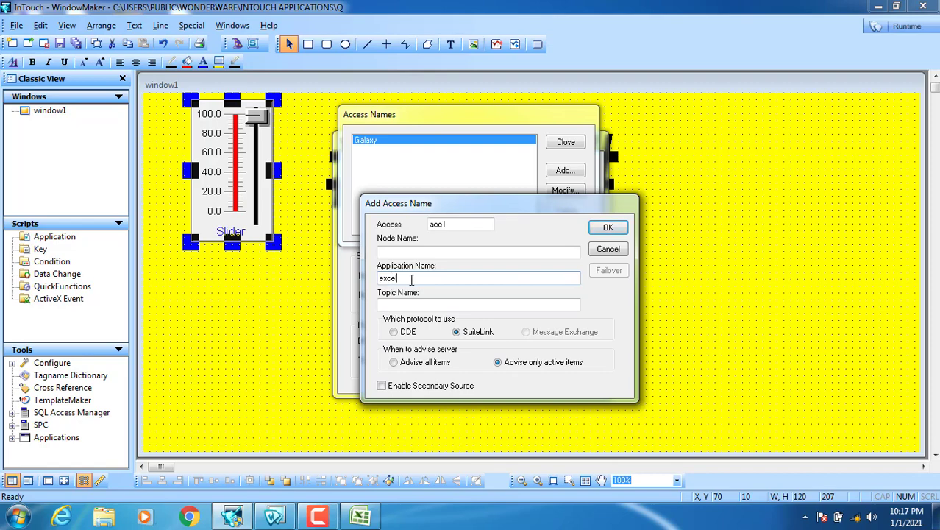
# - Check the open Excel workbook's file name for the access name's topic, and return to the Add Access Name dialog
pyautogui.click(406, 306)
pyautogui.click(406, 306)
pyautogui.click(360, 518)
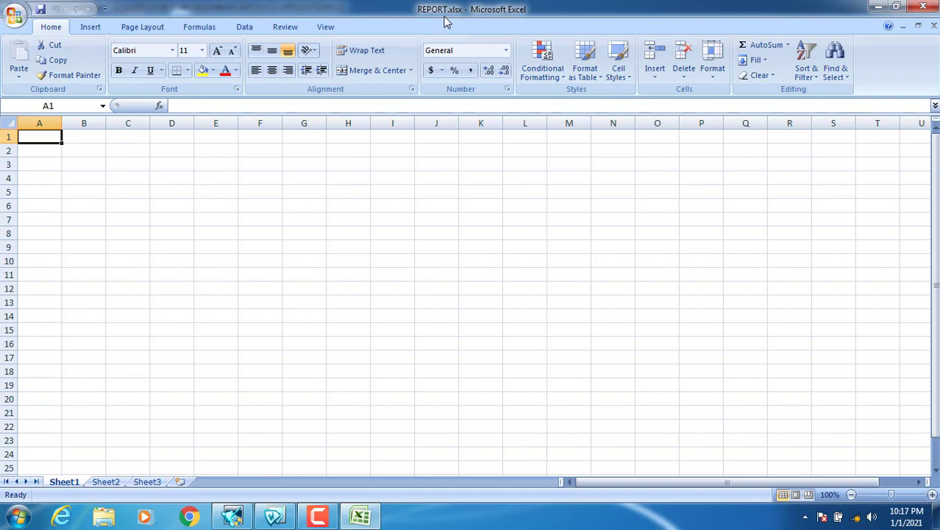
pyautogui.doubleClick(673, 10)
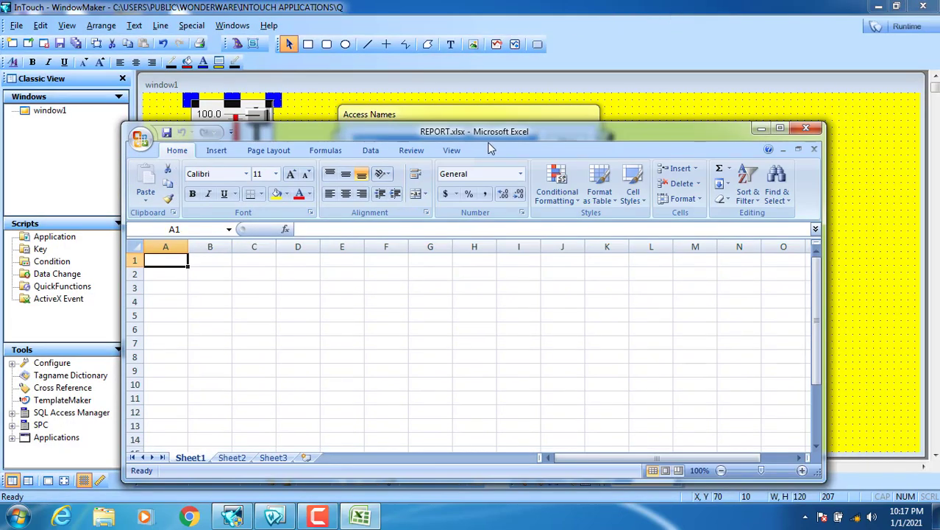
pyautogui.moveTo(476, 132); pyautogui.dragTo(440, 321)
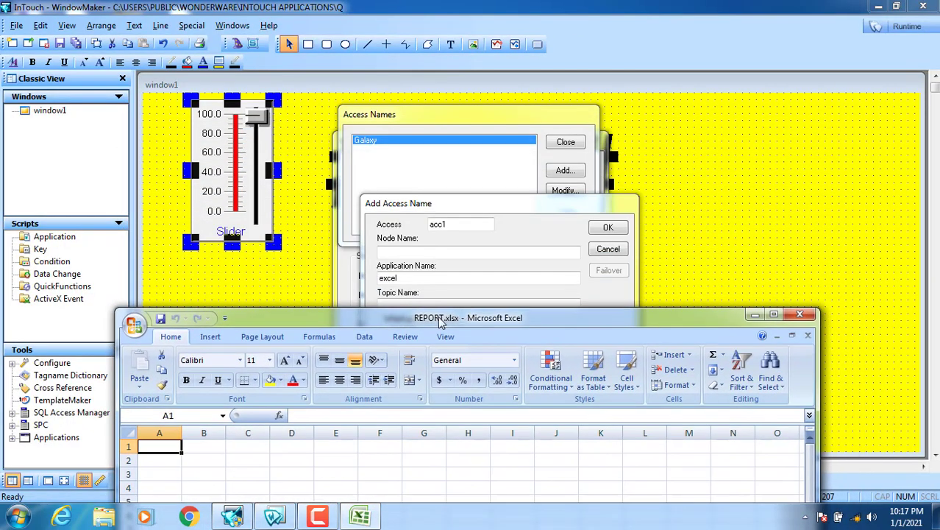
pyautogui.click(757, 315)
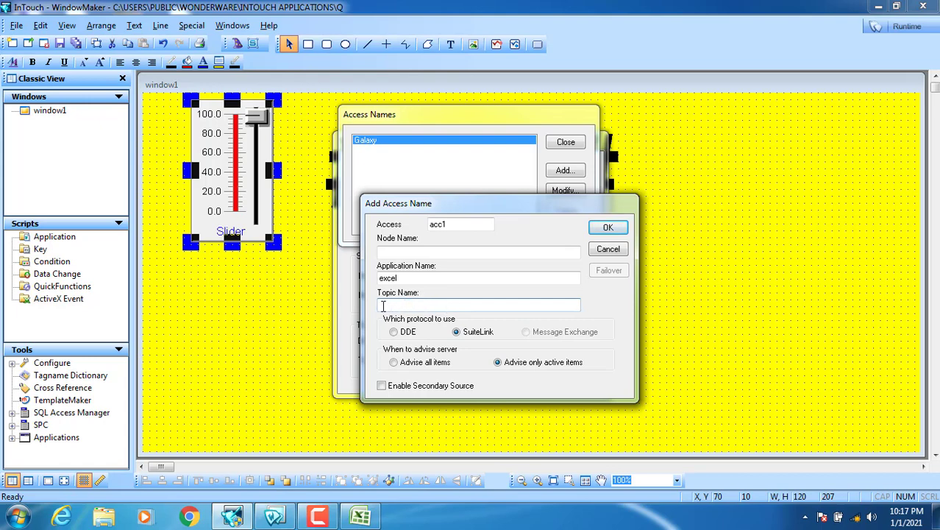
# - Set acc1's topic name to report.xlsx and its protocol to DDE, save it, and assign acc1 to the analog tag
pyautogui.doubleClick(422, 304)
pyautogui.click(424, 308)
pyautogui.click(407, 334)
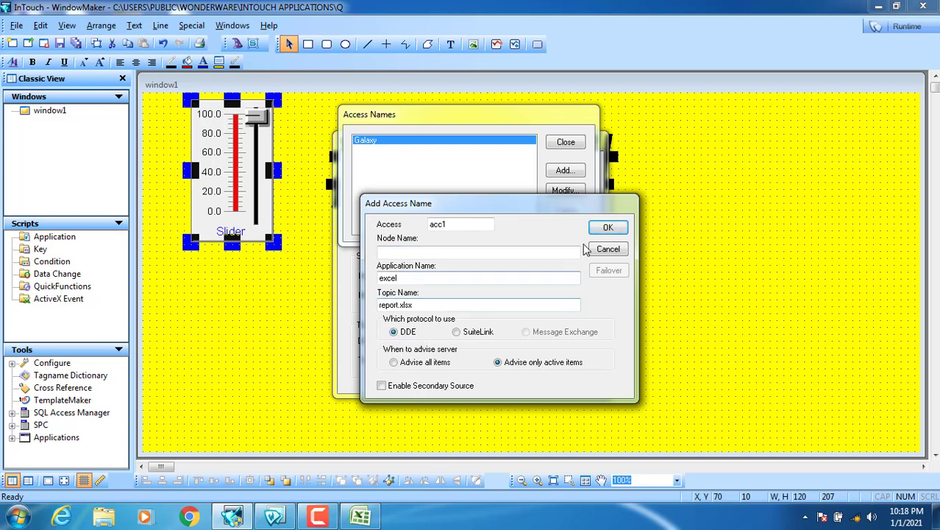
pyautogui.click(605, 229)
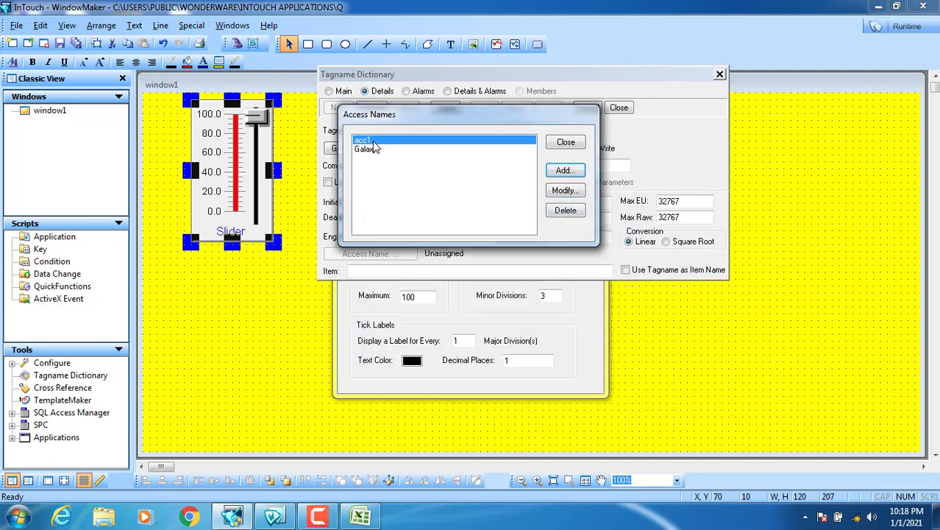
pyautogui.click(566, 143)
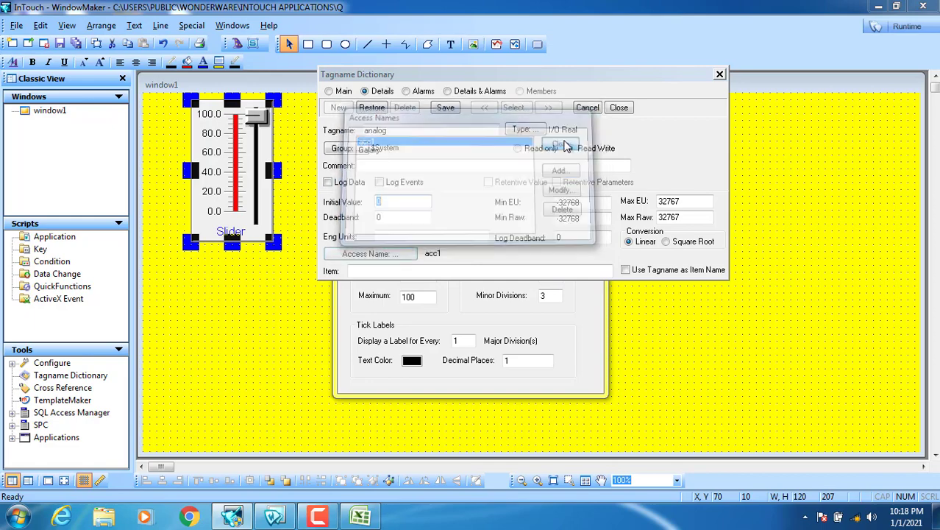
# - Switch to the REPORT.xlsx workbook in Excel, examine its row and column numbering, and select cell E4 for the tag's item reference
pyautogui.click(372, 270)
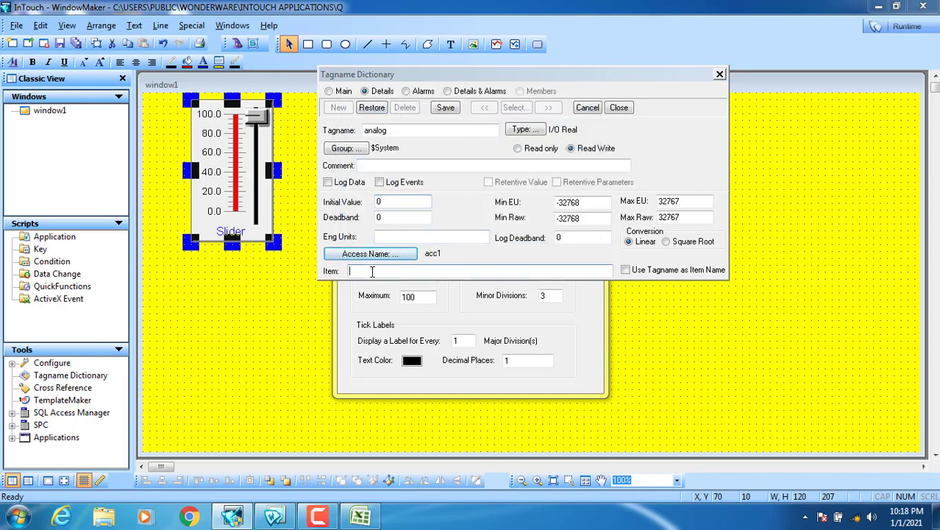
pyautogui.click(360, 516)
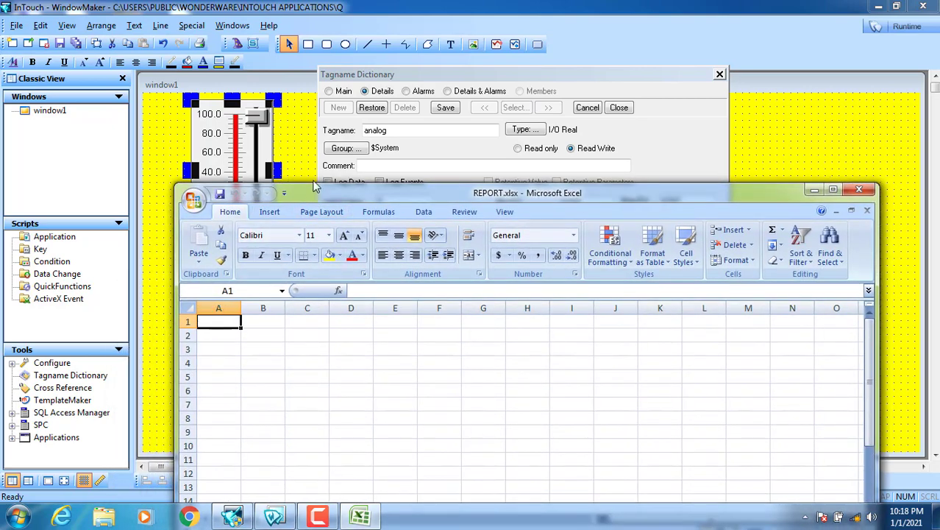
pyautogui.moveTo(309, 194); pyautogui.dragTo(335, 135)
pyautogui.moveTo(215, 259); pyautogui.dragTo(210, 289)
pyautogui.click(230, 246)
pyautogui.click(273, 246)
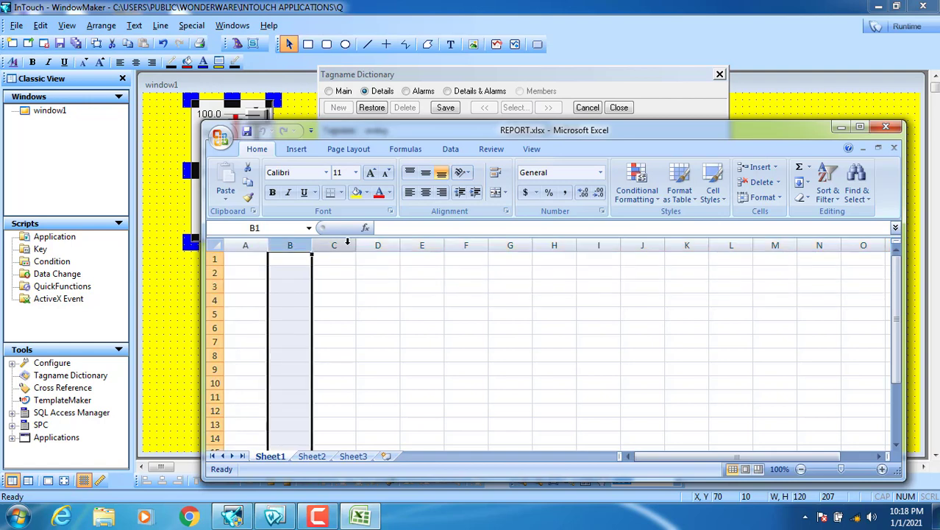
pyautogui.click(315, 247)
pyautogui.click(254, 263)
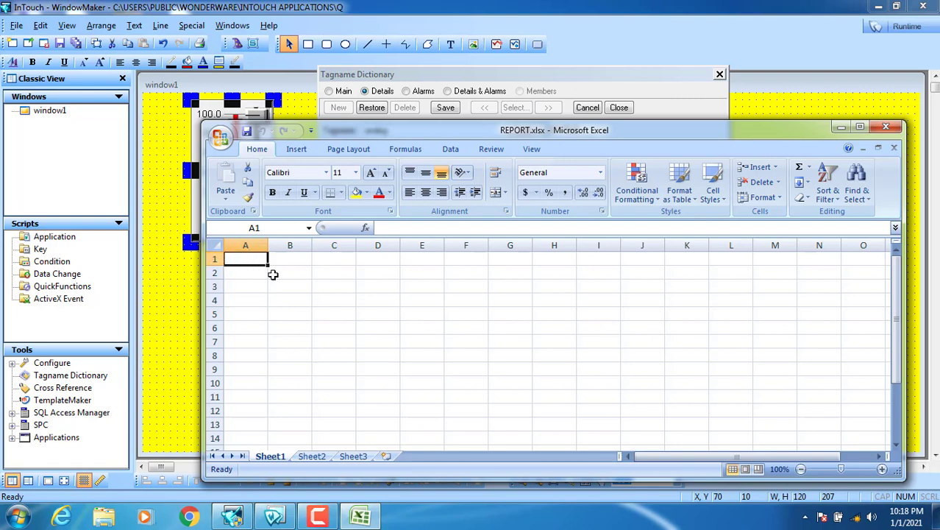
pyautogui.click(420, 299)
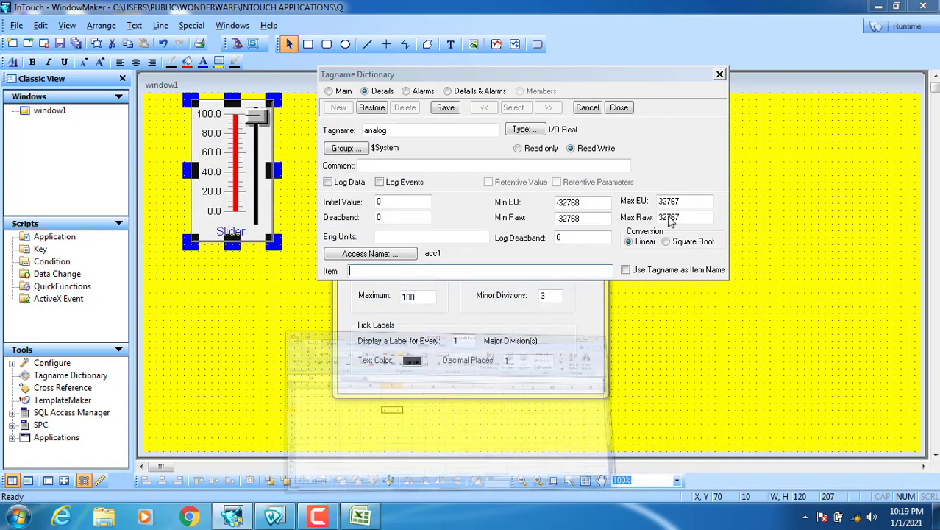
# - Return to the Tagname Dictionary in InTouch WindowMaker, set the analog tag's item to r4c5, and save the tag definition
pyautogui.click(841, 127)
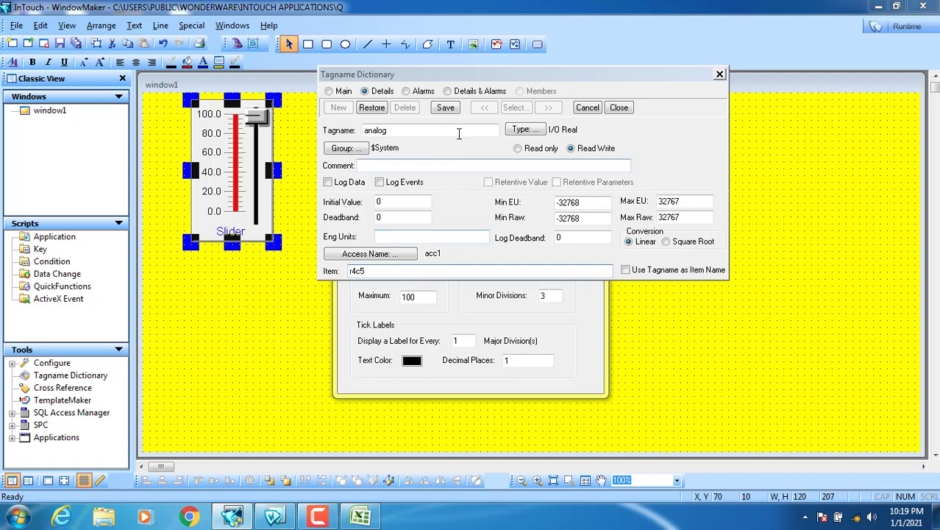
pyautogui.click(445, 109)
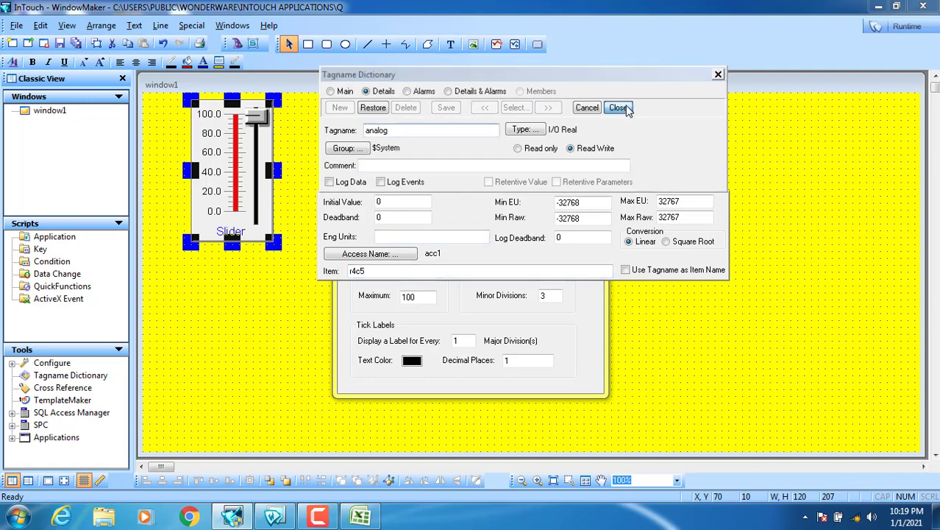
pyautogui.click(619, 108)
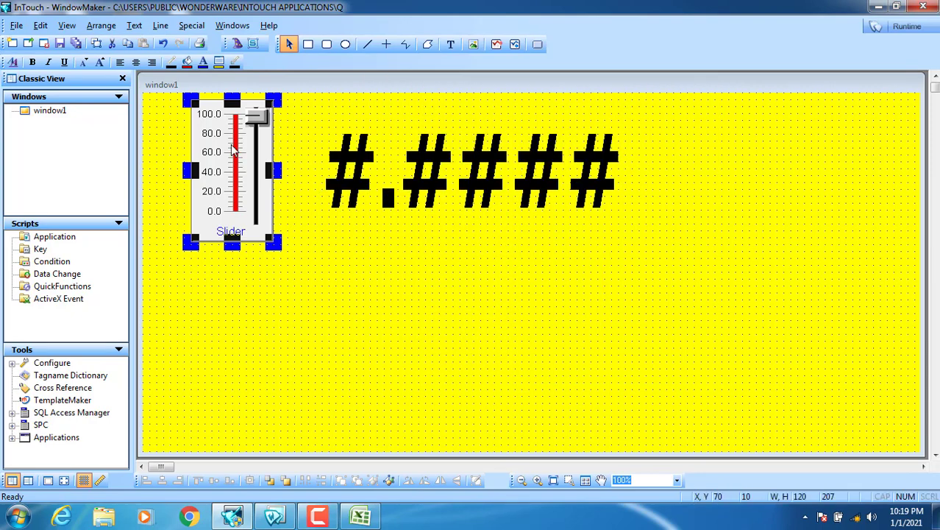
# - Give the #.#### text an analog user input link to the tagname analog, with minimum 0 and maximum 100
pyautogui.doubleClick(451, 195)
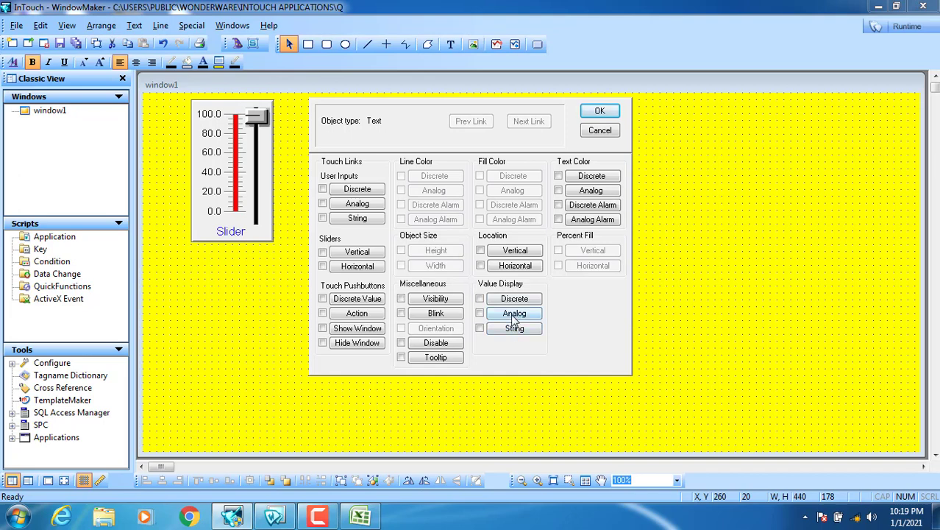
pyautogui.click(358, 206)
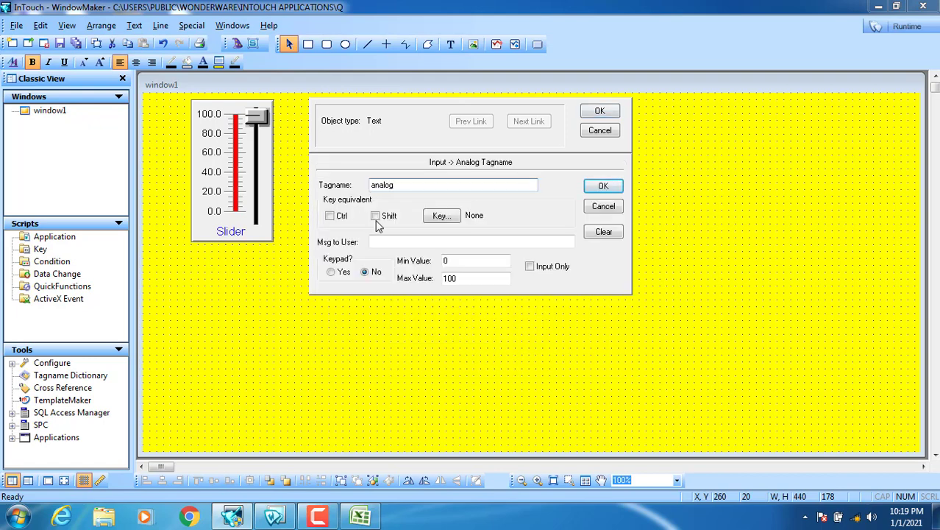
pyautogui.click(596, 112)
pyautogui.click(731, 159)
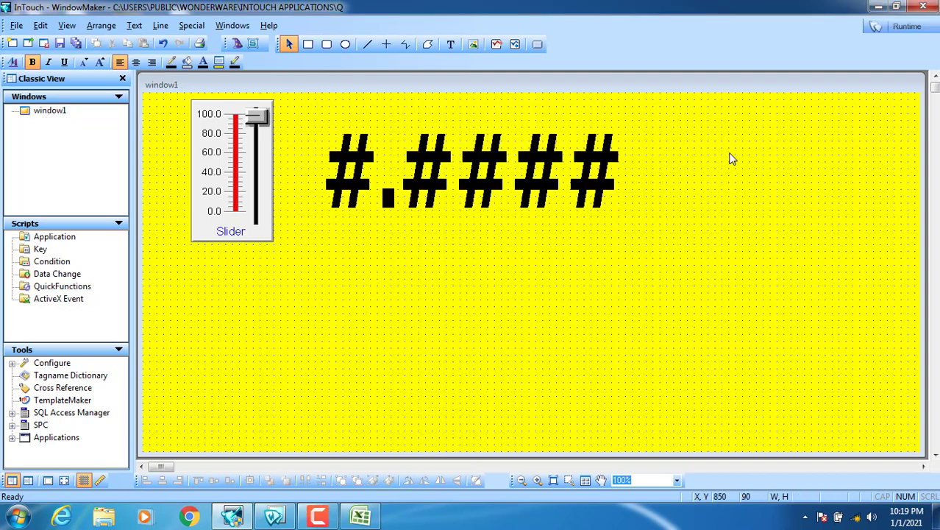
# - Switch window1 from development to runtime in InTouch WindowViewer
pyautogui.click(239, 169)
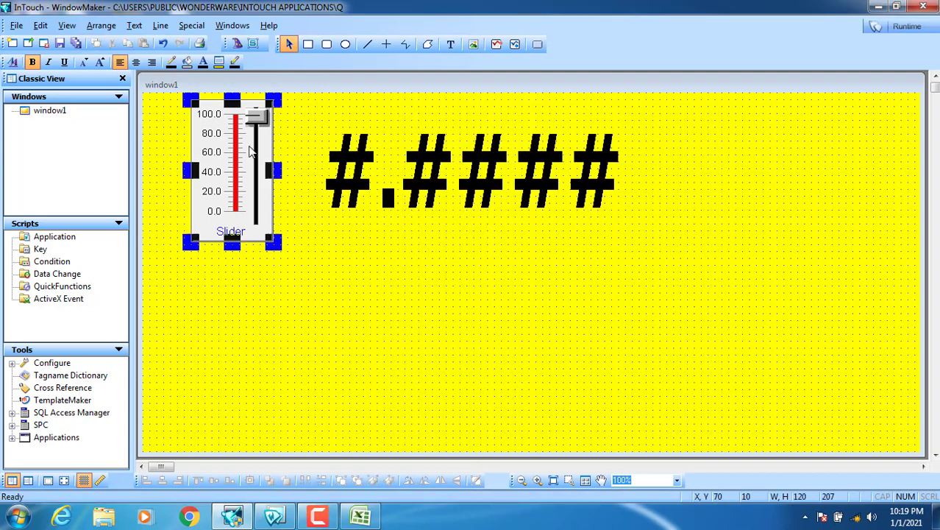
pyautogui.click(452, 177)
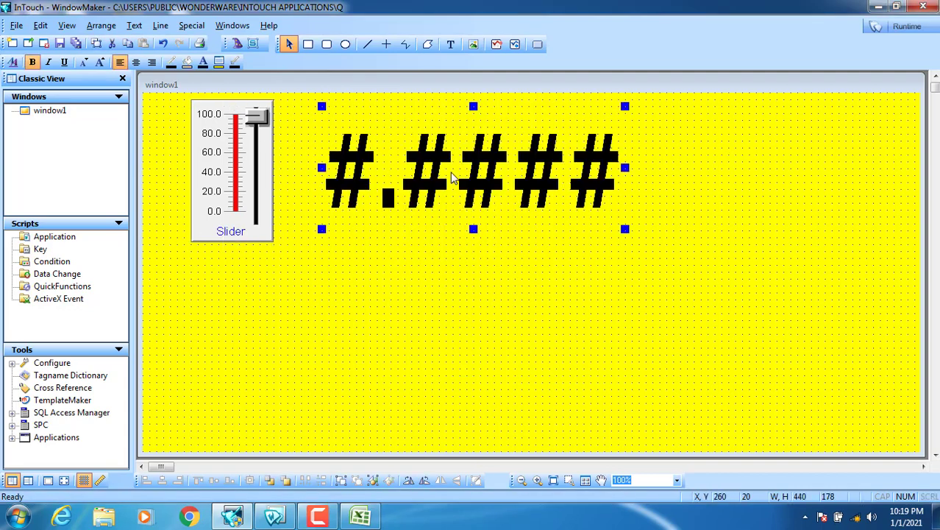
pyautogui.click(374, 519)
pyautogui.click(375, 520)
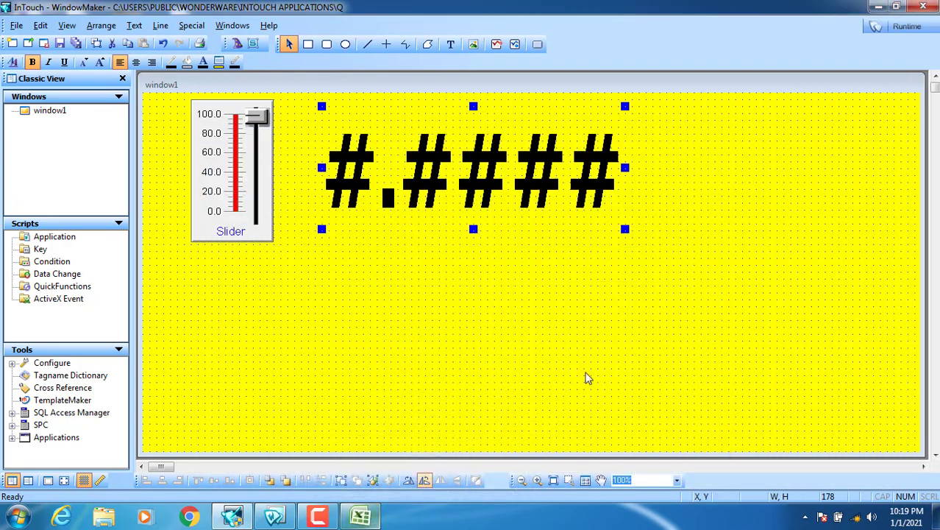
pyautogui.click(899, 27)
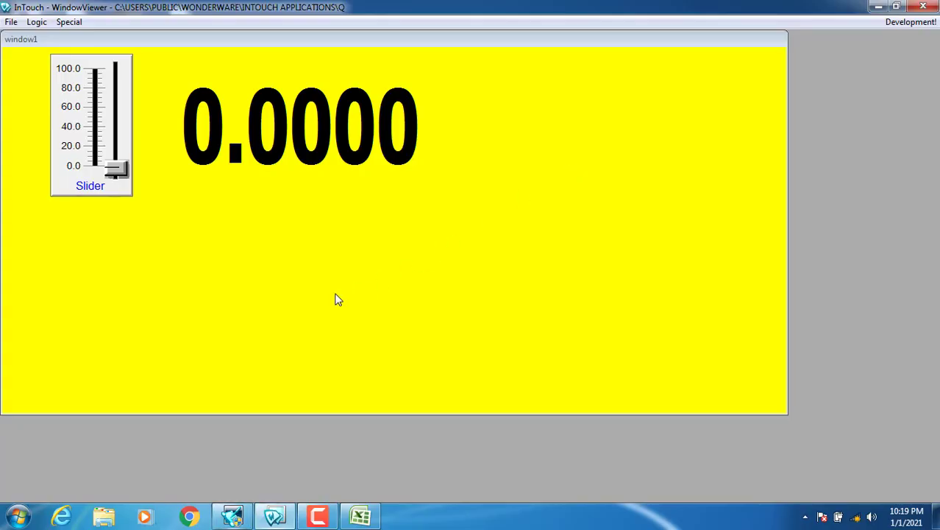